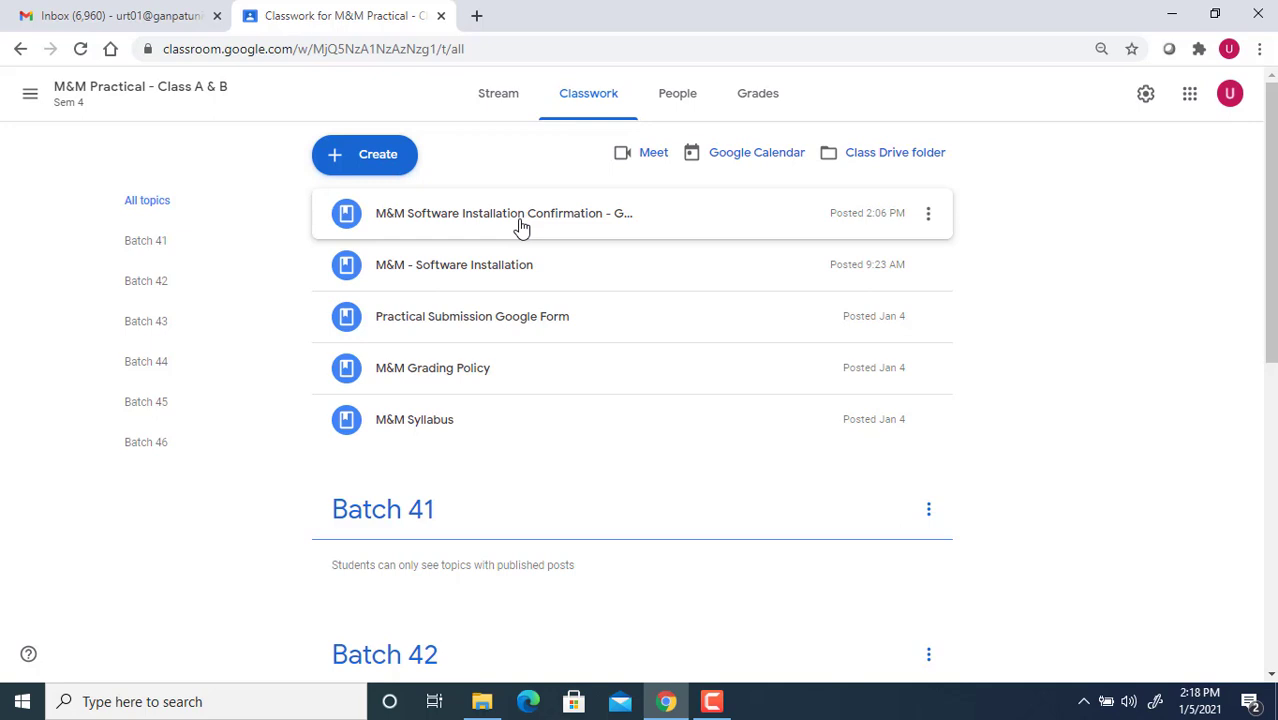
Expand the M&M - Software Installation post in Classwork to reveal its steps and Drive link.
left_click(521, 228)
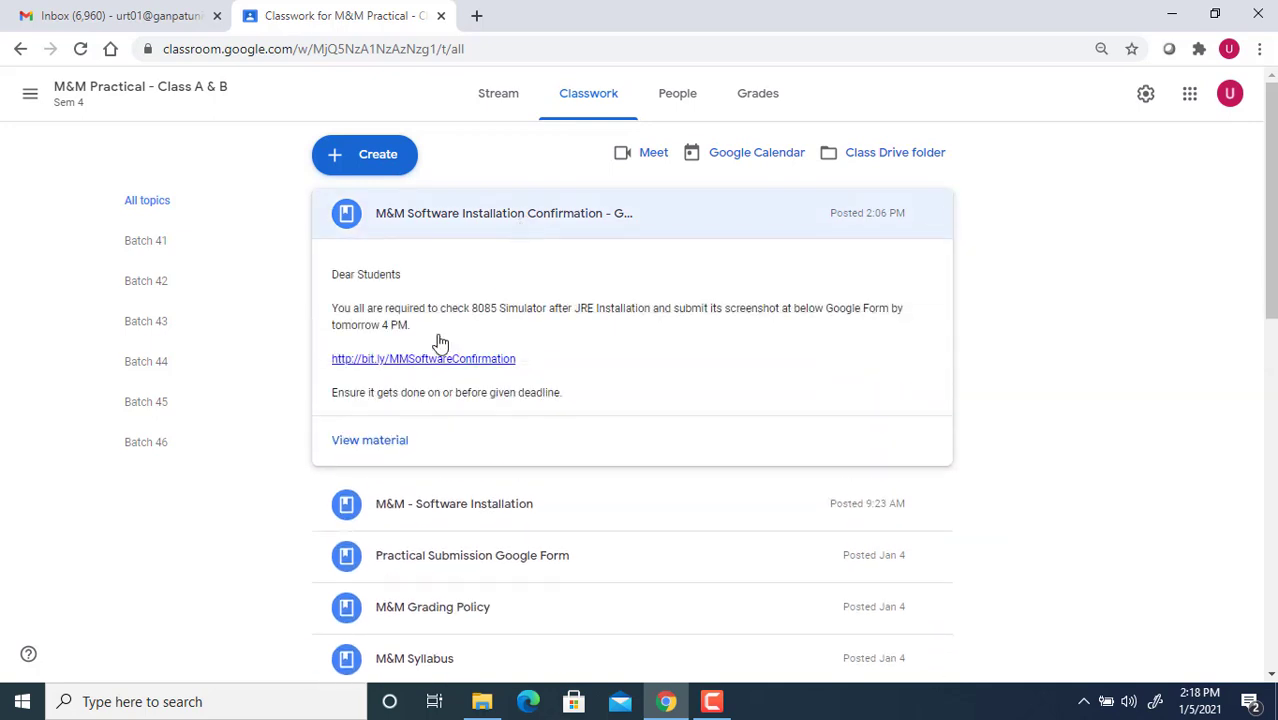
left_click(497, 512)
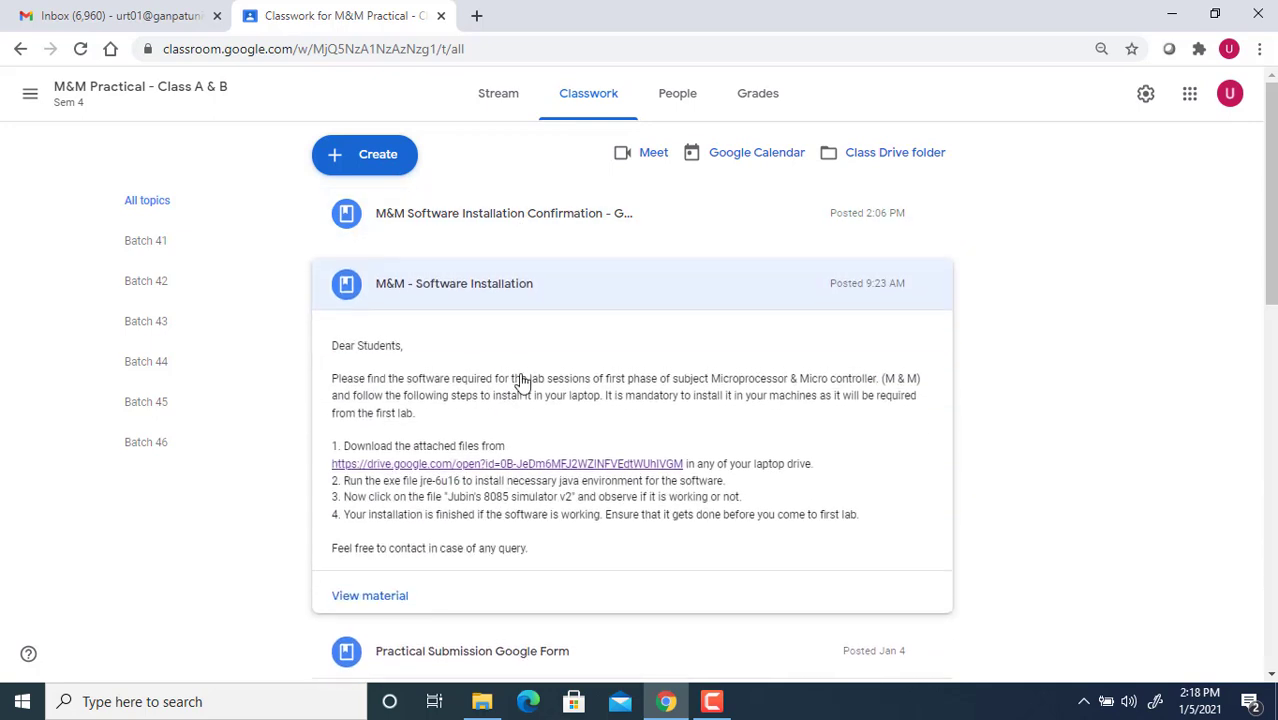
Follow the post's drive.google.com link to the shared 8085 software folder.
left_click(497, 463)
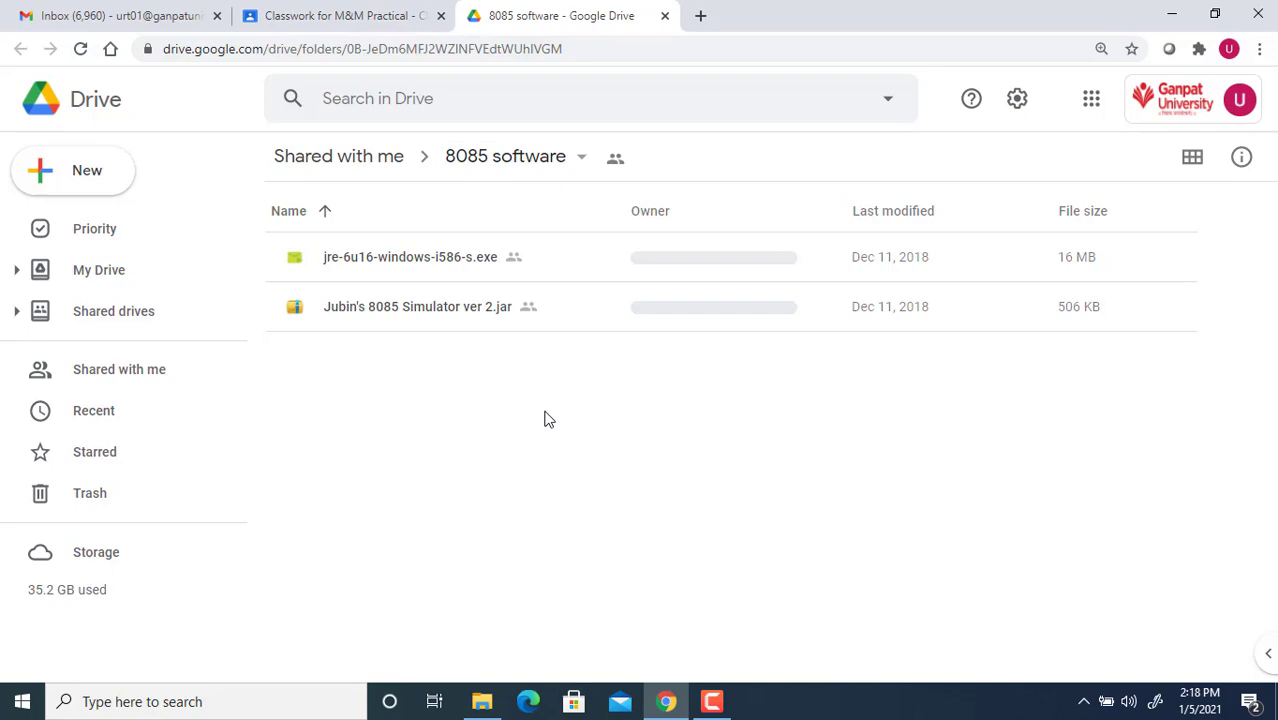
Run jre-6u16-windows-i586-s from the Practical folder and start the Java 6u16 install in the background.
left_click(482, 701)
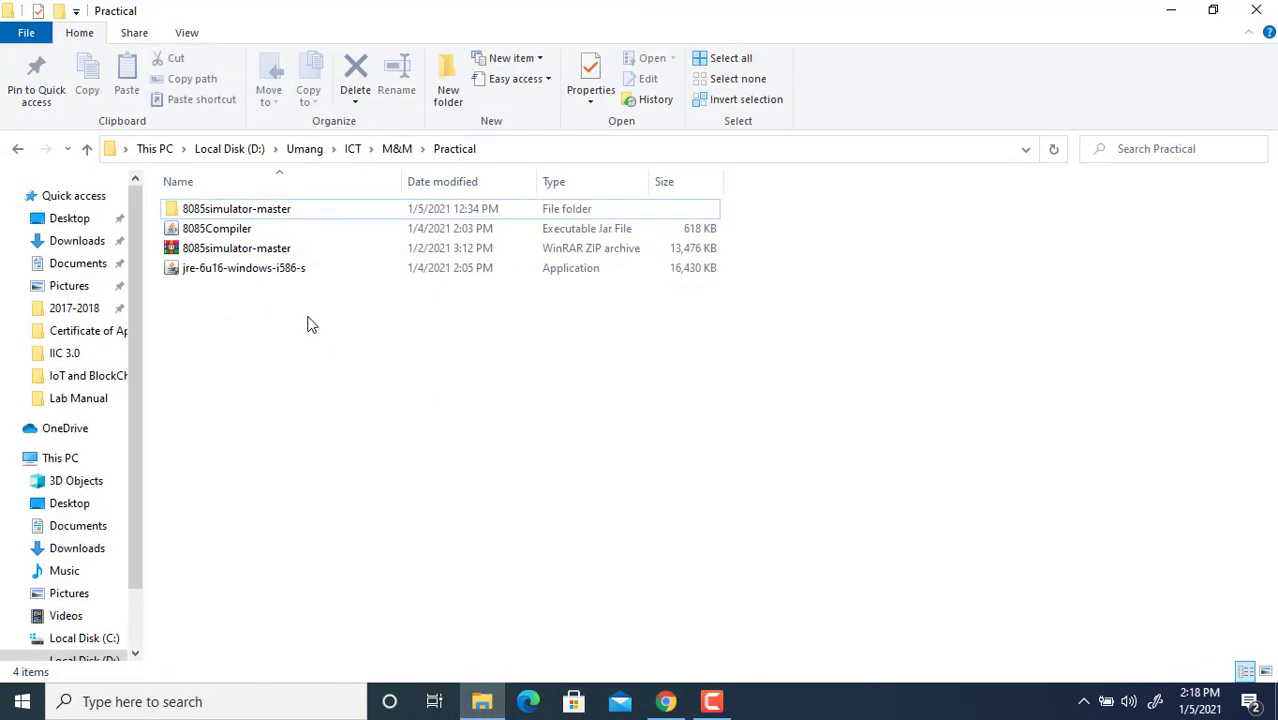
double_click(240, 273)
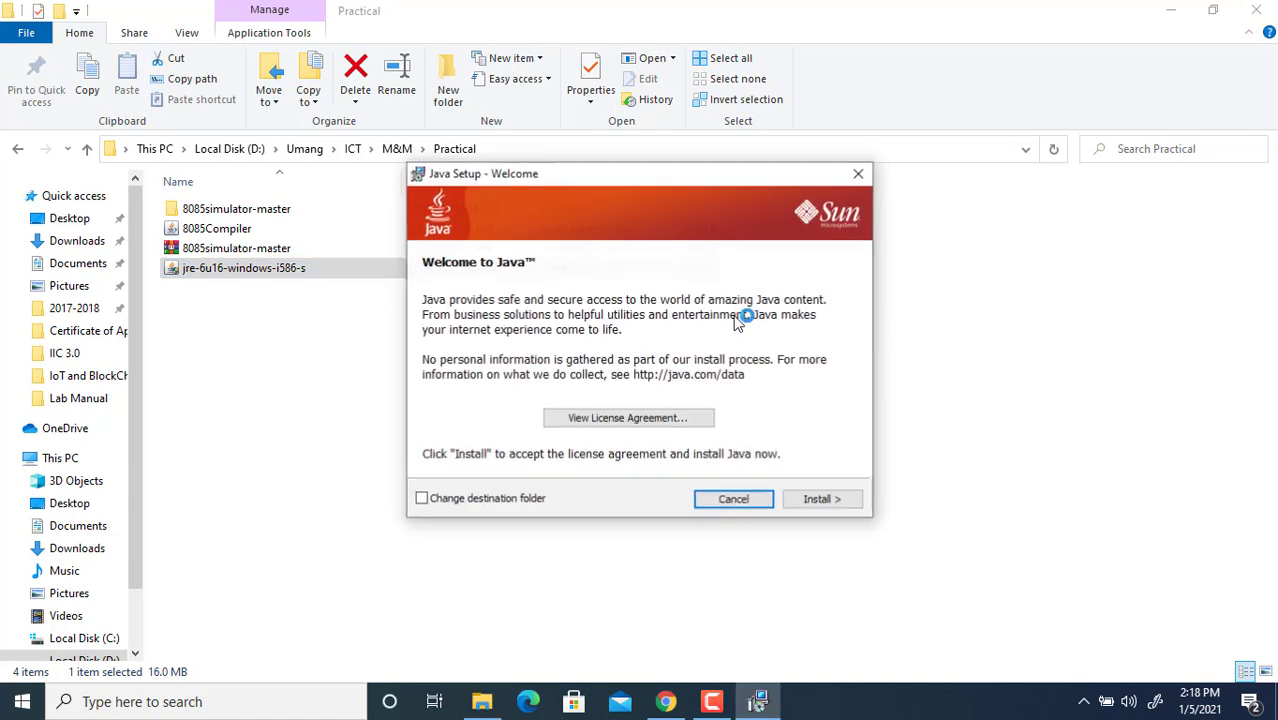
left_click(804, 497)
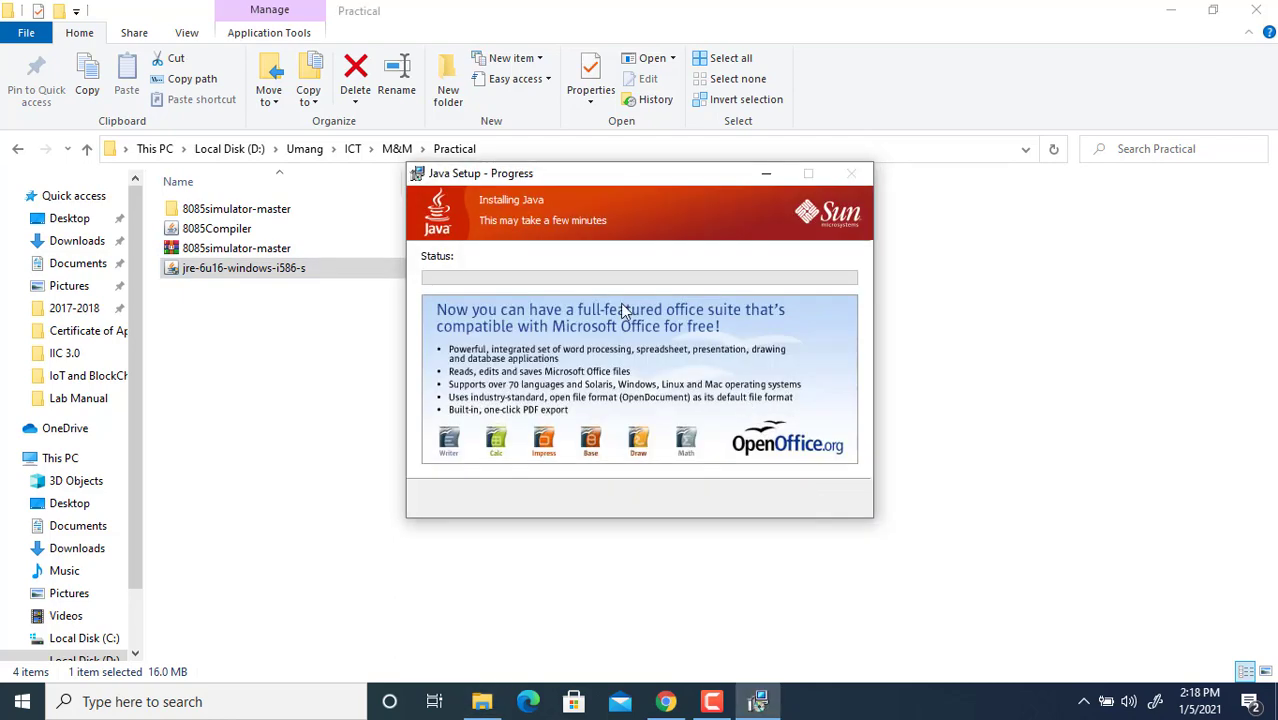
left_click(769, 175)
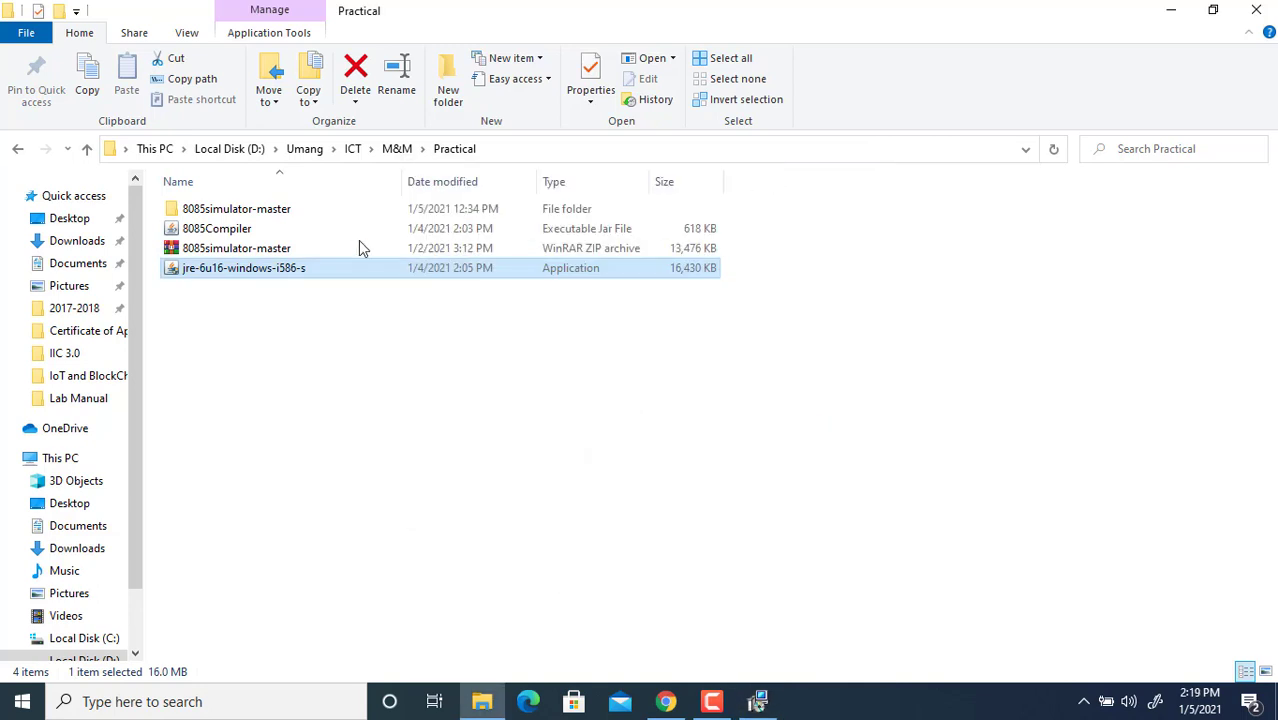
Launch the 8085 Simulator from 8085Compiler, confirm its window works, then begin exiting it.
double_click(205, 229)
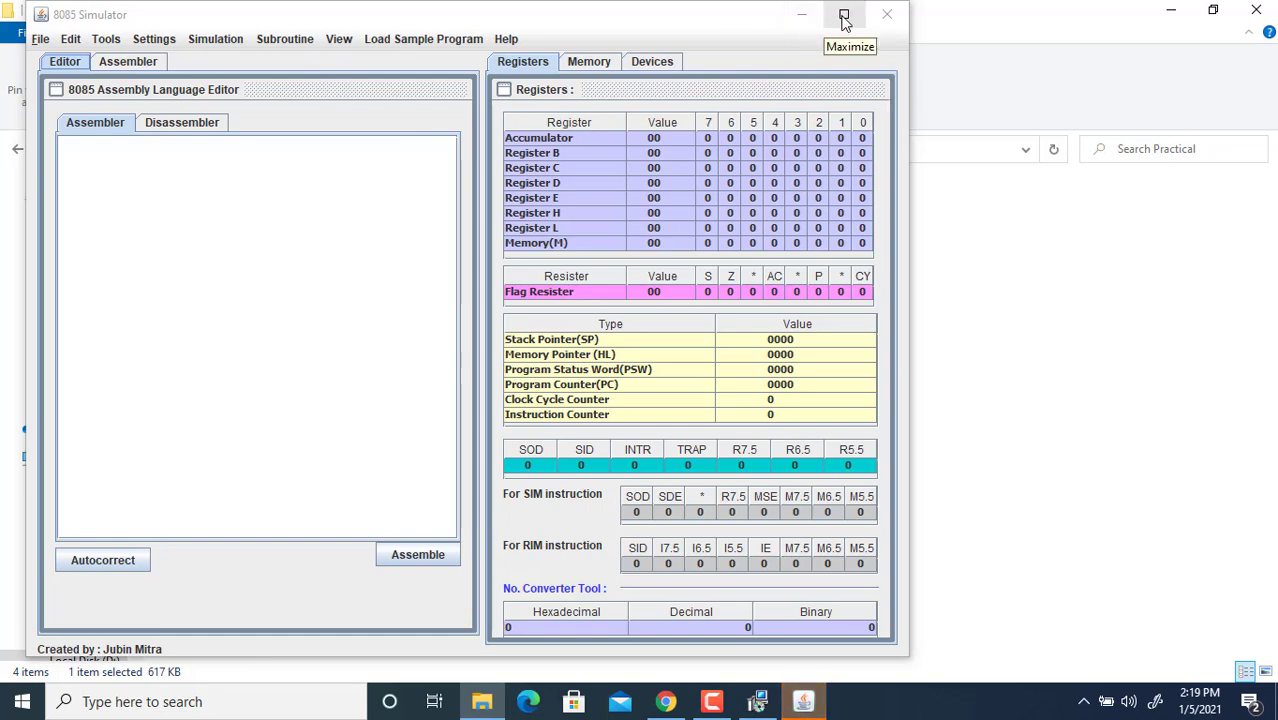
left_click(803, 18)
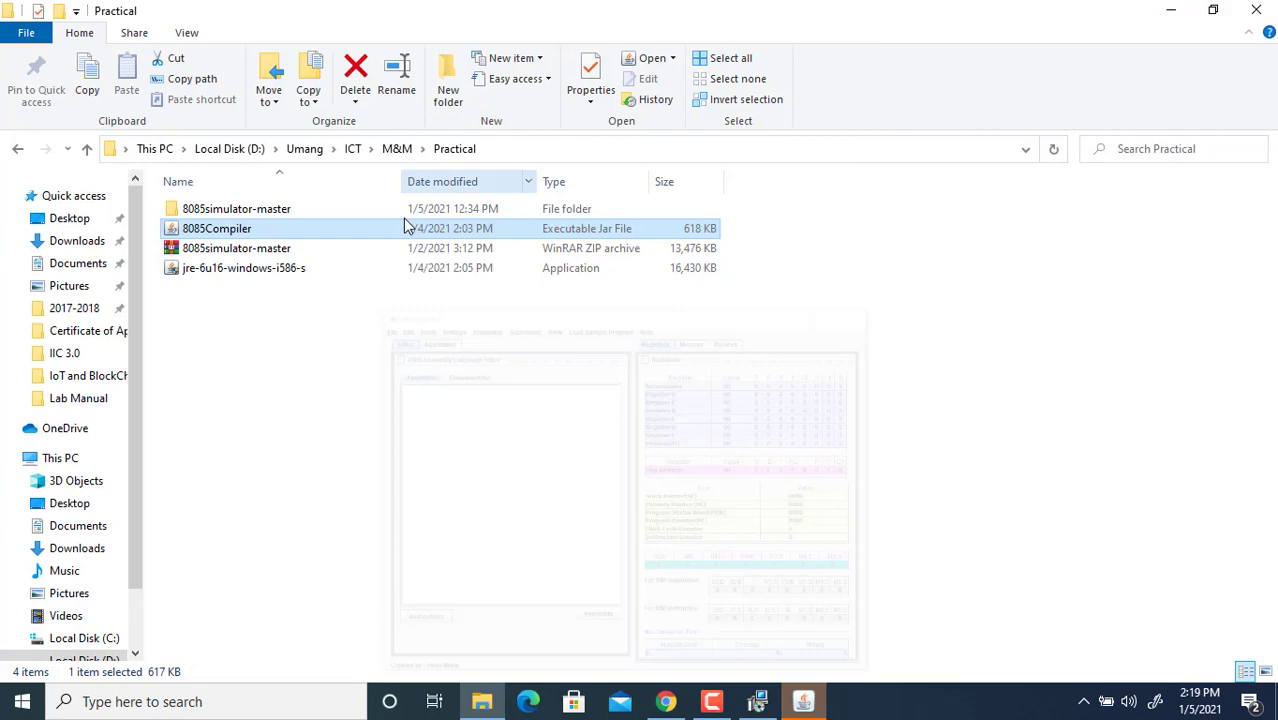
left_click(803, 701)
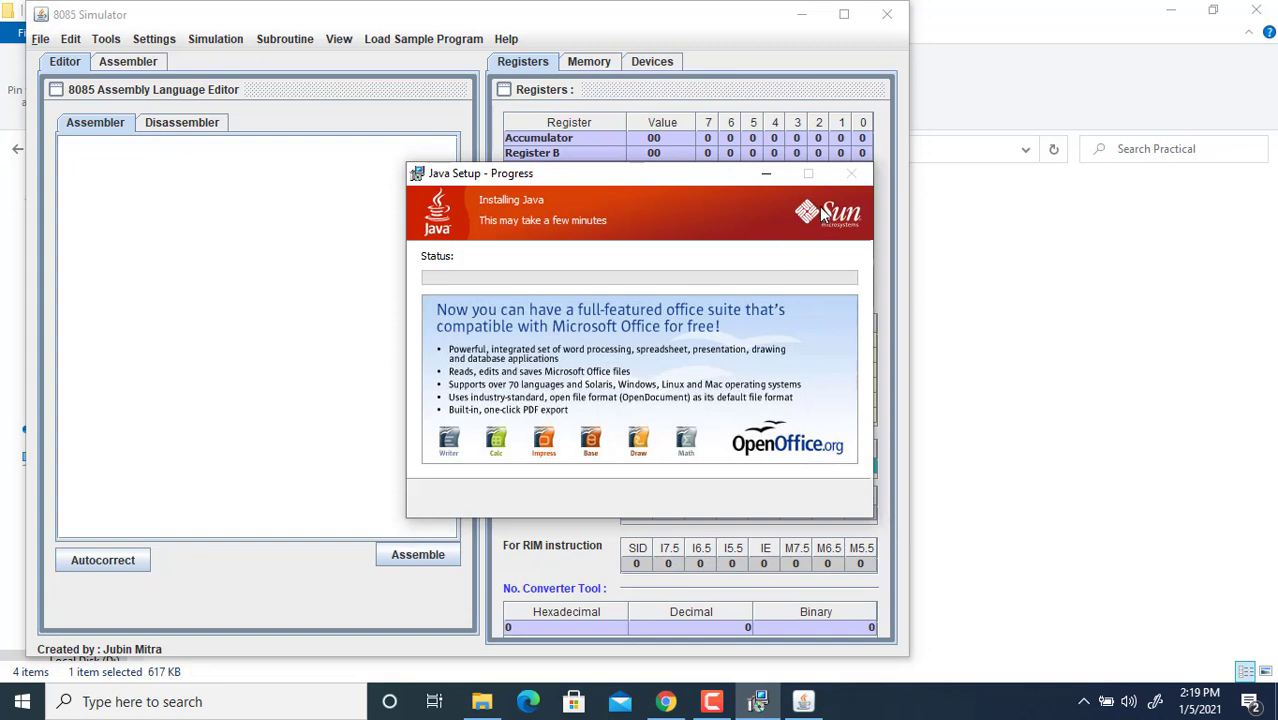
left_click(776, 175)
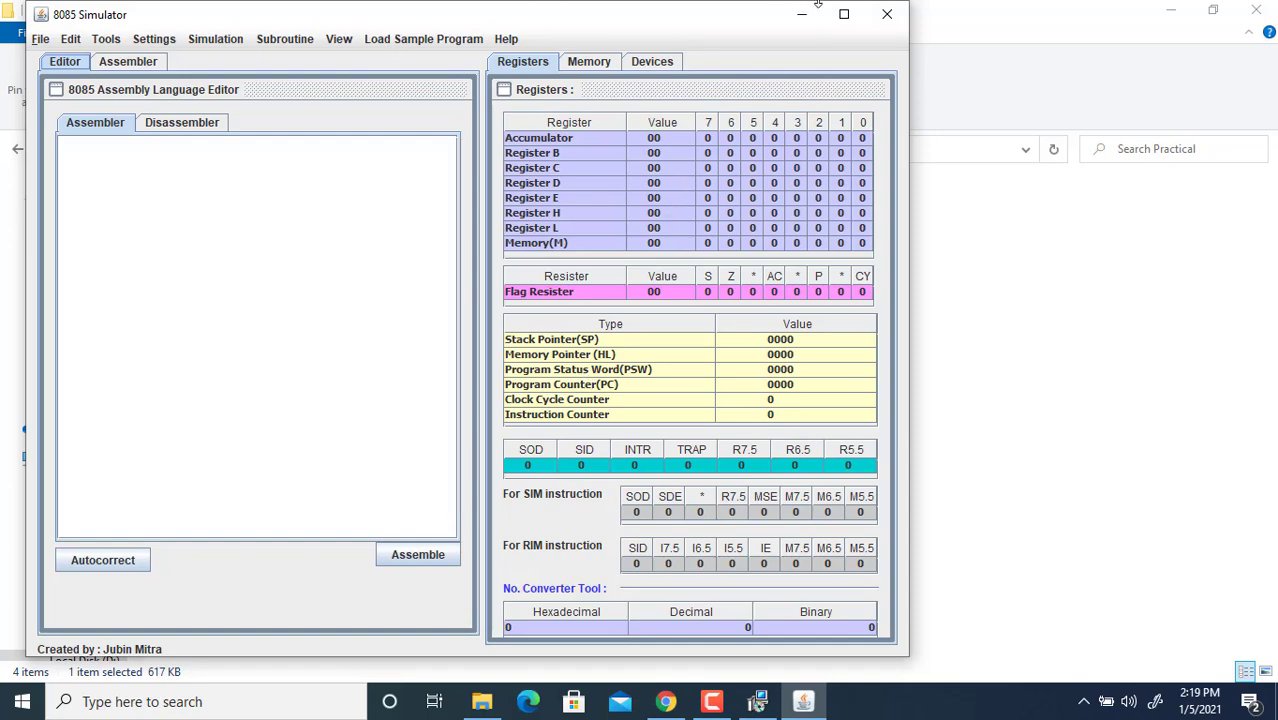
left_click(666, 702)
Cancel Save Mnemonics, keep the simulator running, and expand the Software Installation Confirmation post.
left_click(330, 15)
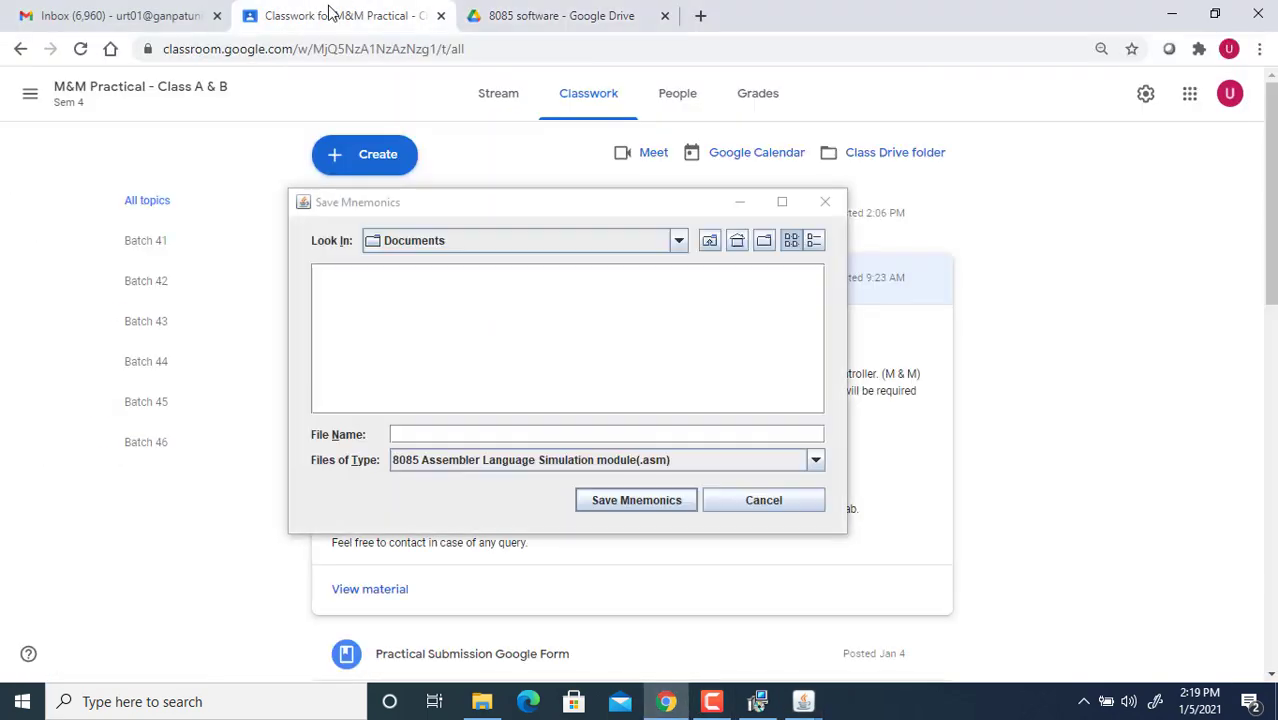
left_click(777, 502)
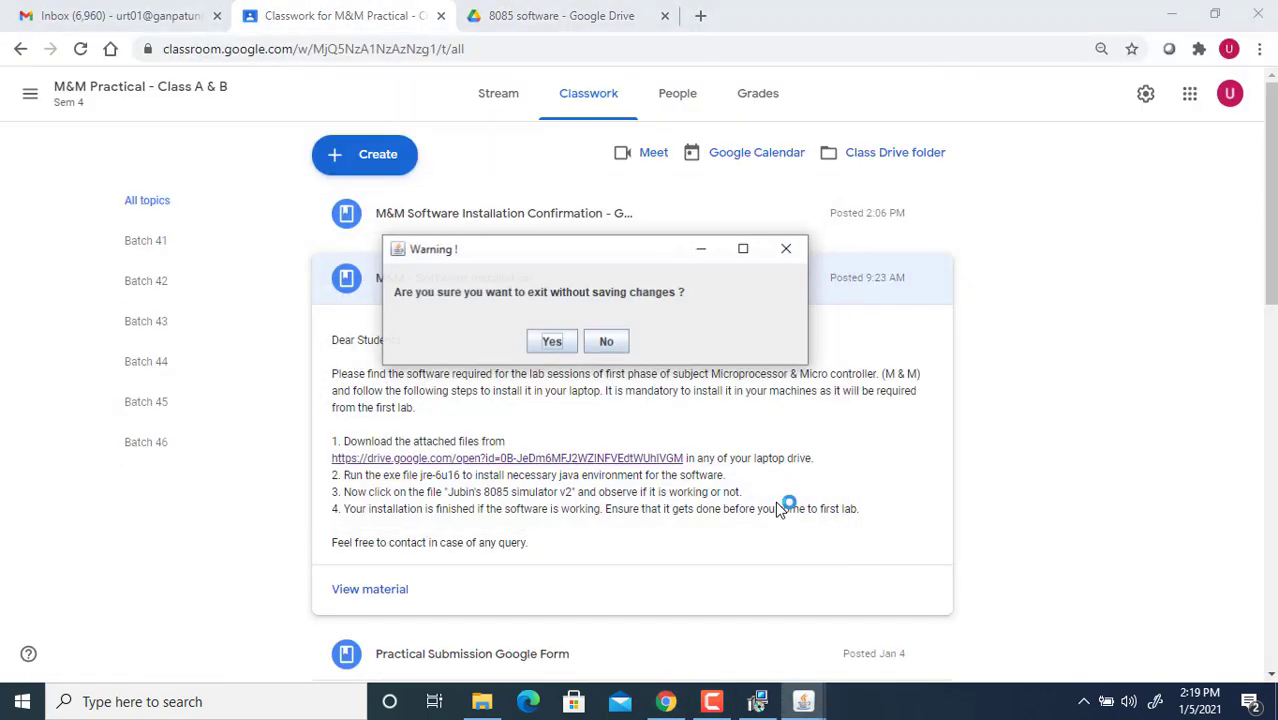
left_click(606, 341)
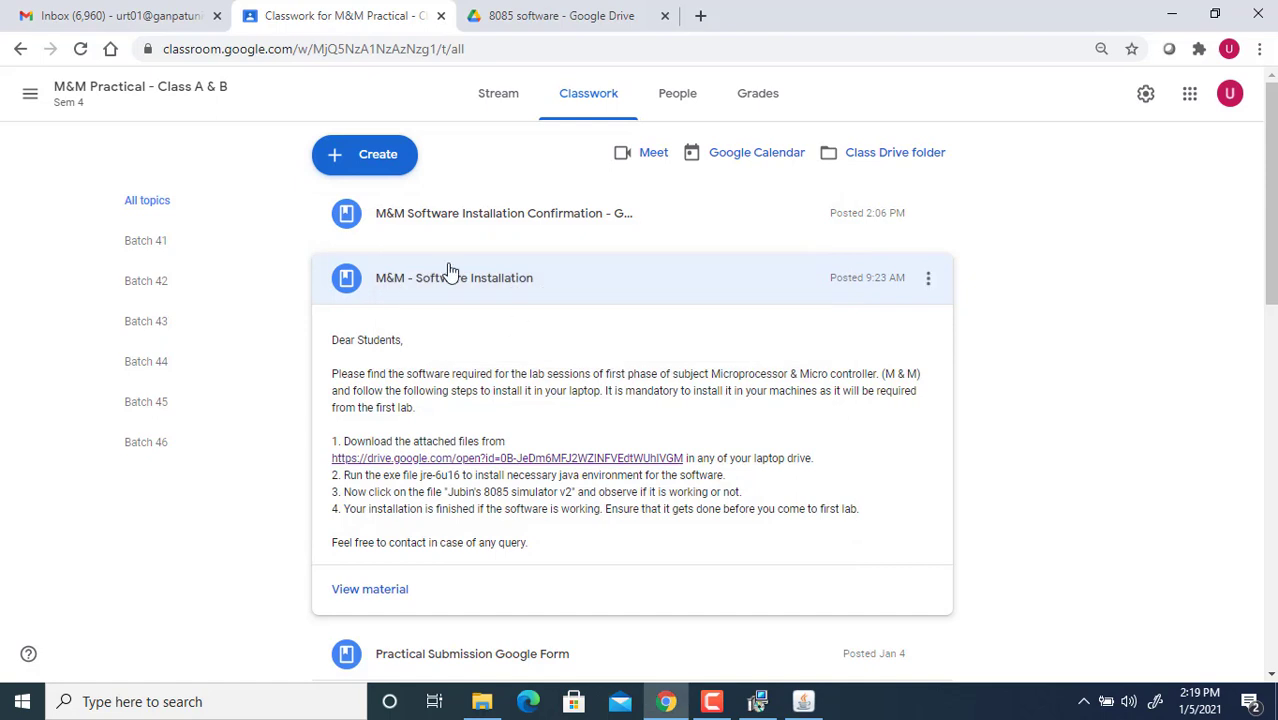
left_click(456, 220)
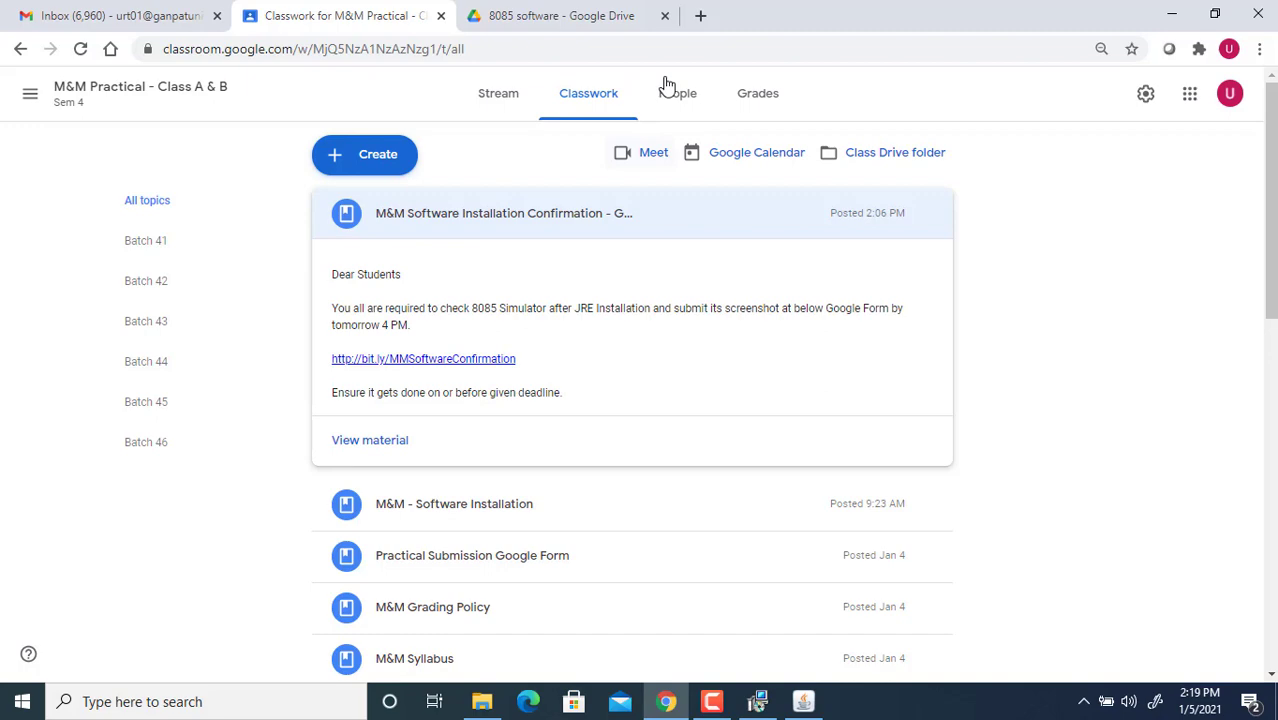
Return to the 8085 software Drive tab and start a new browser tab.
left_click(572, 16)
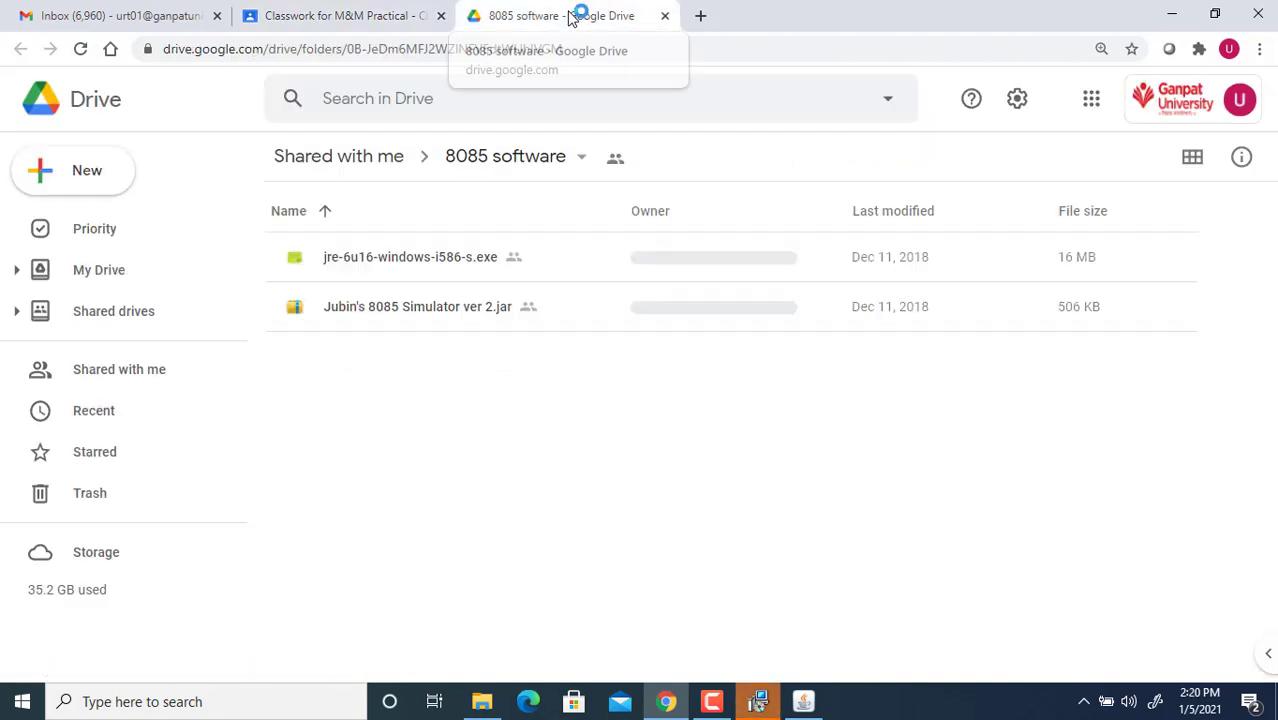
left_click(357, 5)
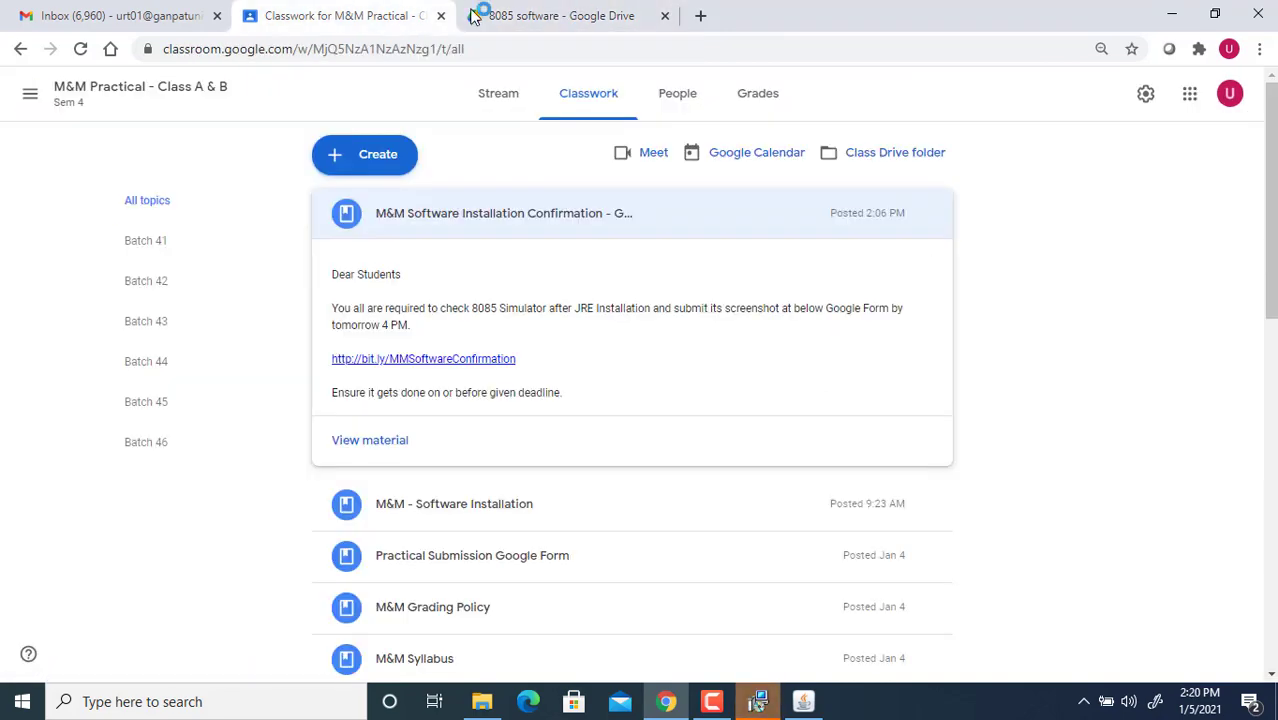
left_click(599, 14)
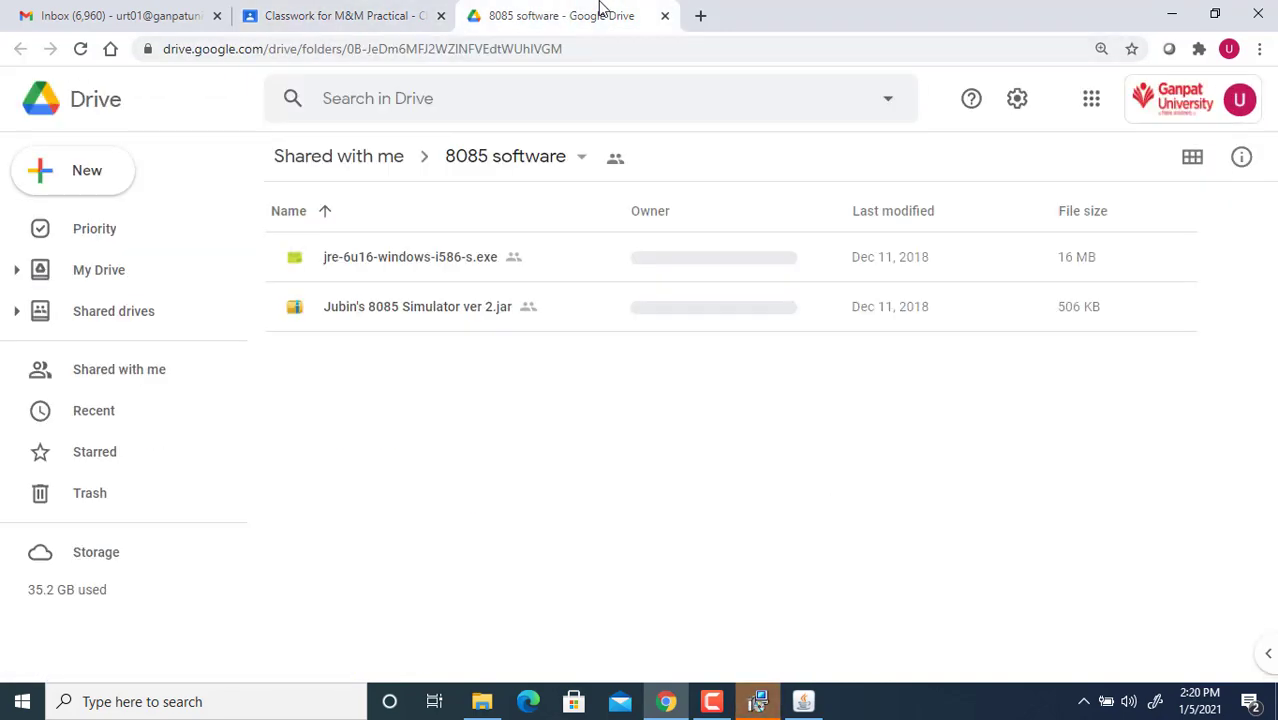
left_click(703, 15)
Search Google for '8085 simulator free download' and open the 8085simulator.github.io result.
type("goog")
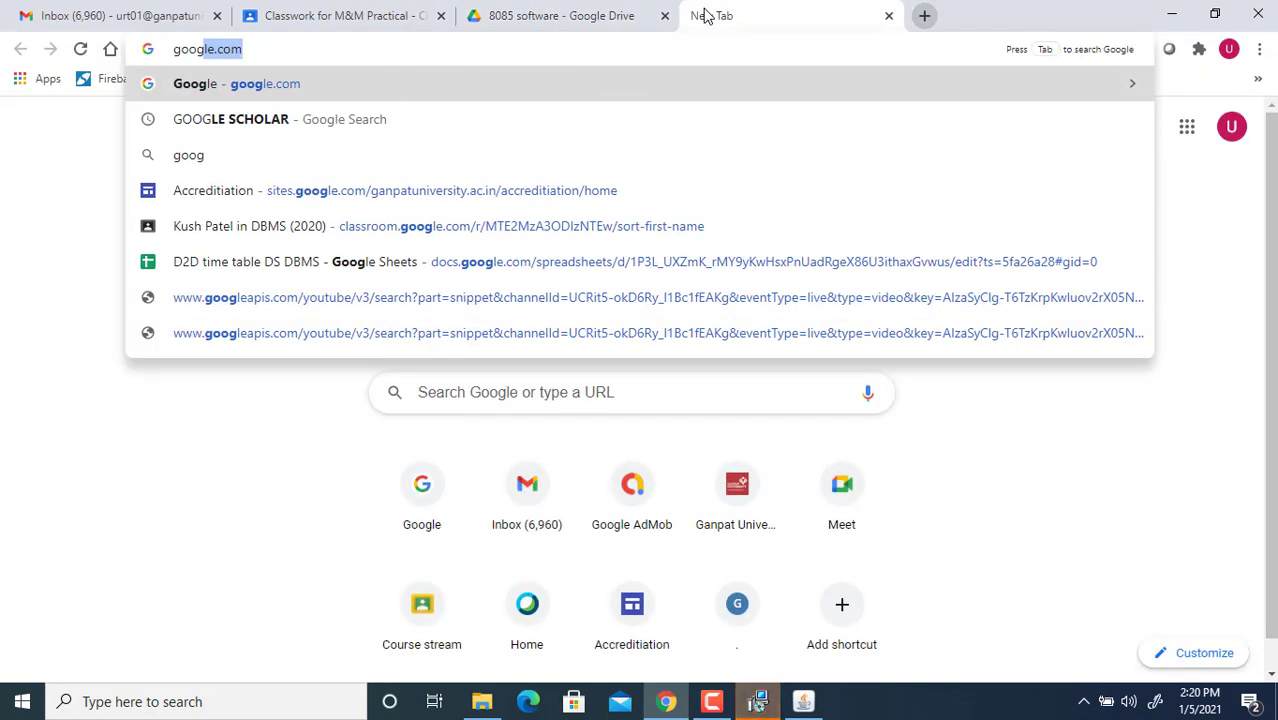
key("Return")
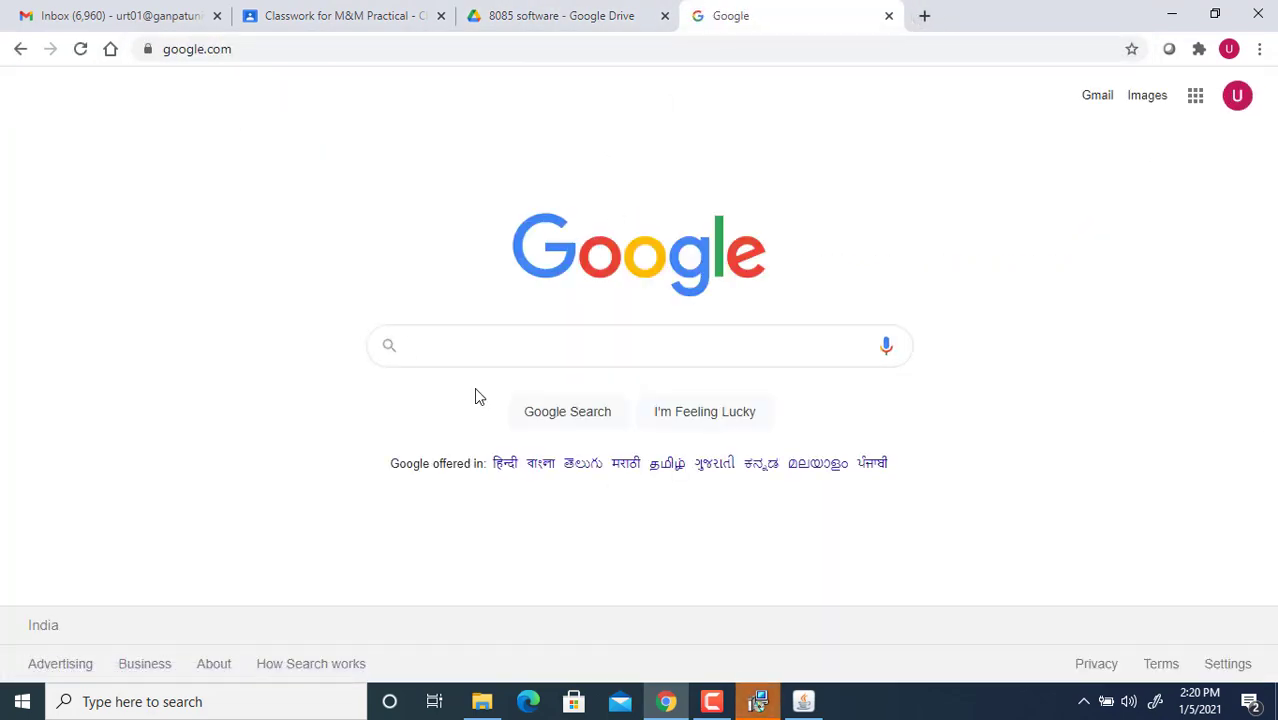
type("8085 simulator ")
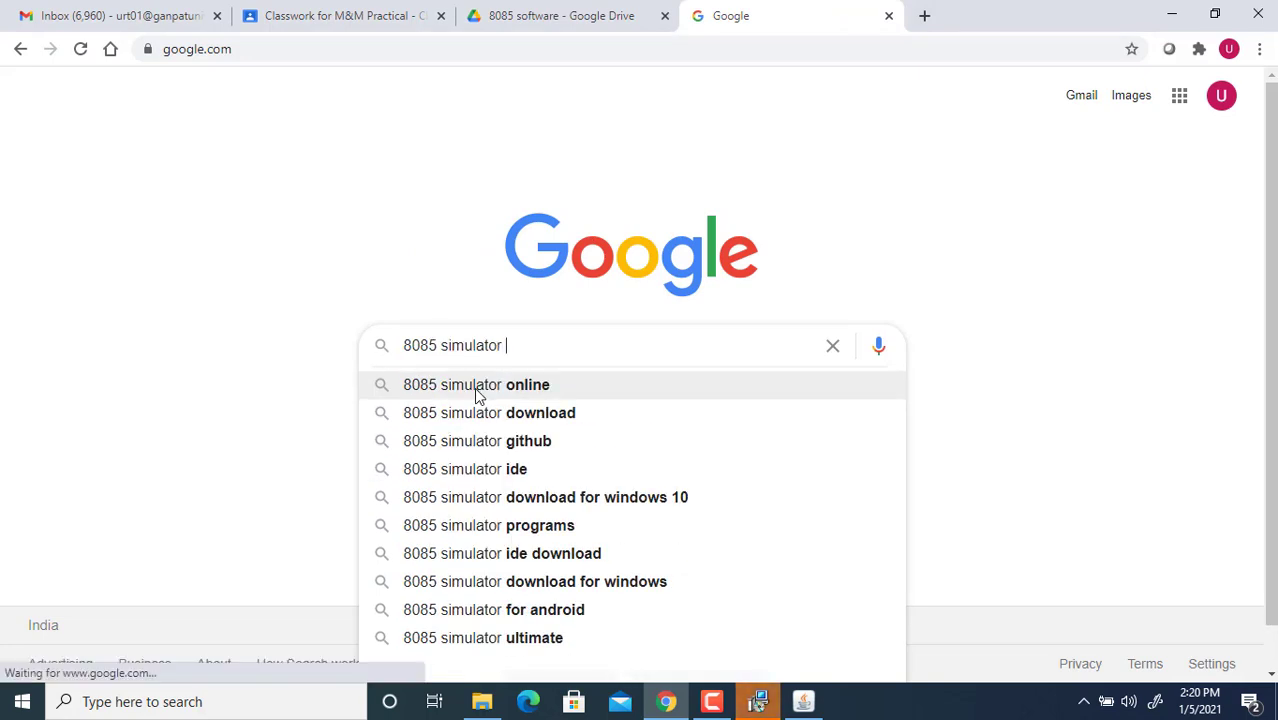
type("free")
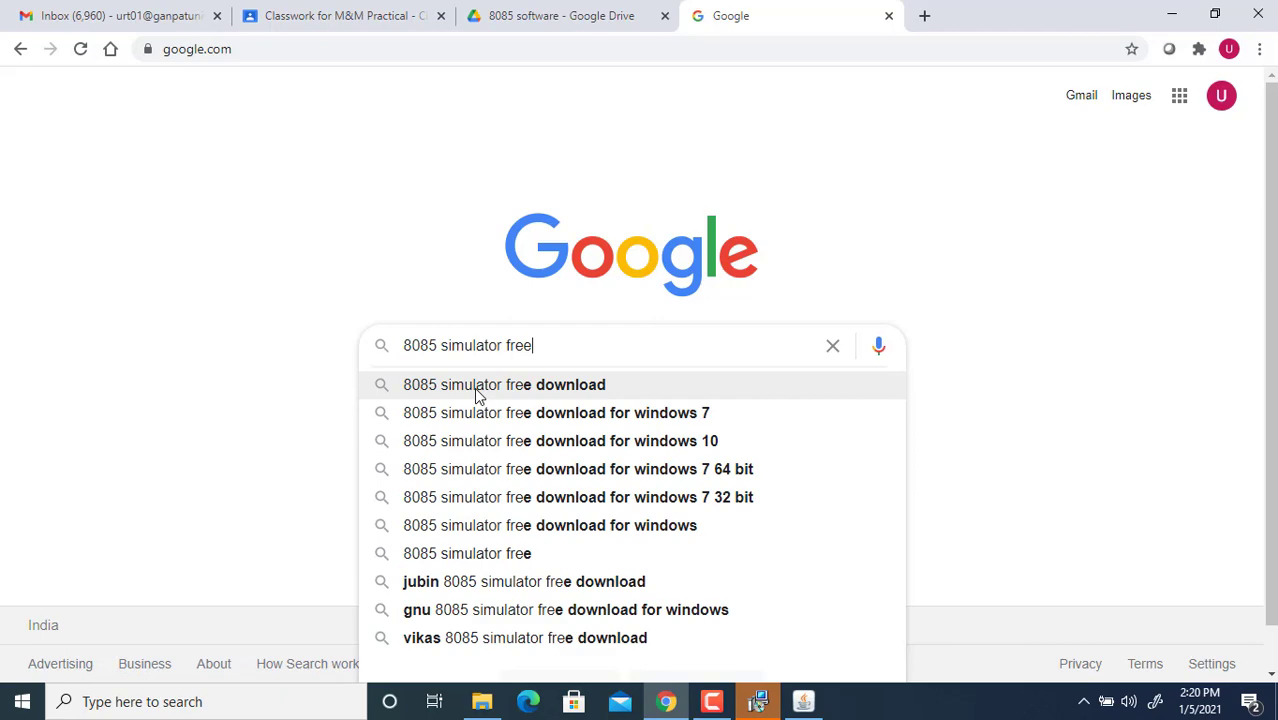
key("Down")
key("Down")
key("Return")
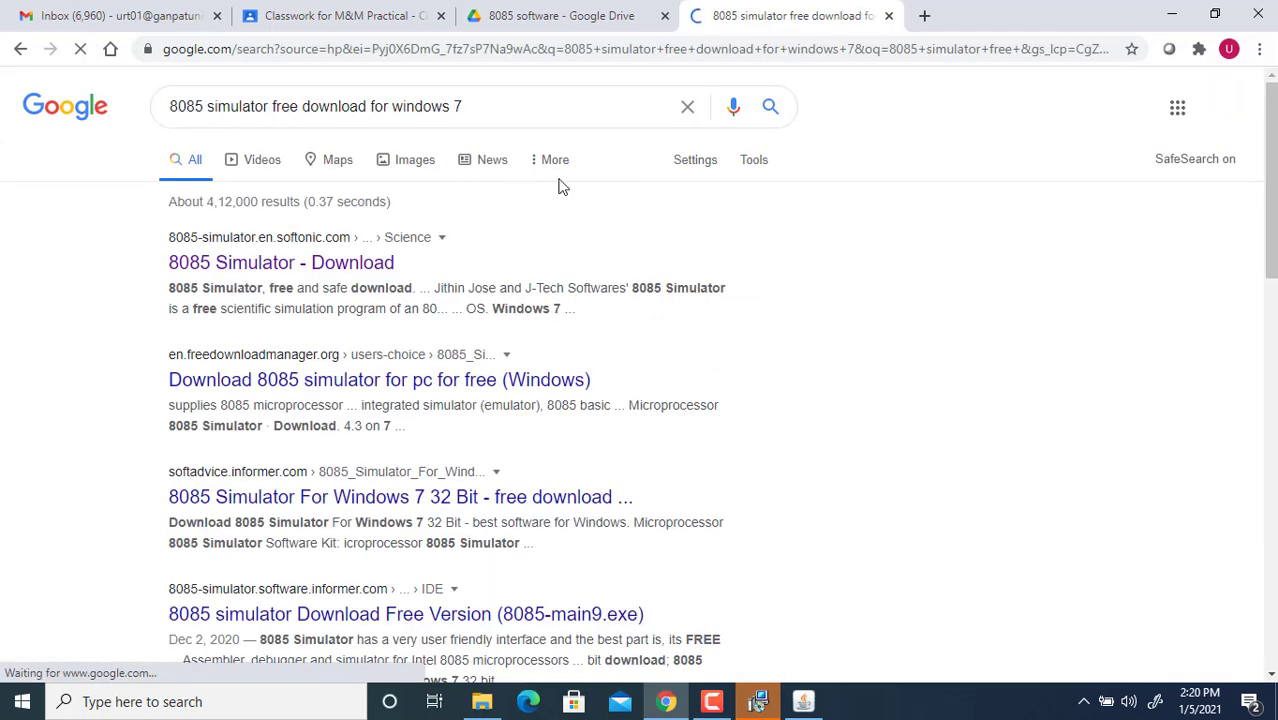
left_click(514, 106)
key("BackSpace")
key("BackSpace")
key("BackSpace")
key("BackSpace")
key("BackSpace")
key("BackSpace")
key("BackSpace")
key("BackSpace")
key("BackSpace")
key("BackSpace")
key("BackSpace")
key("BackSpace")
key("BackSpace")
key("BackSpace")
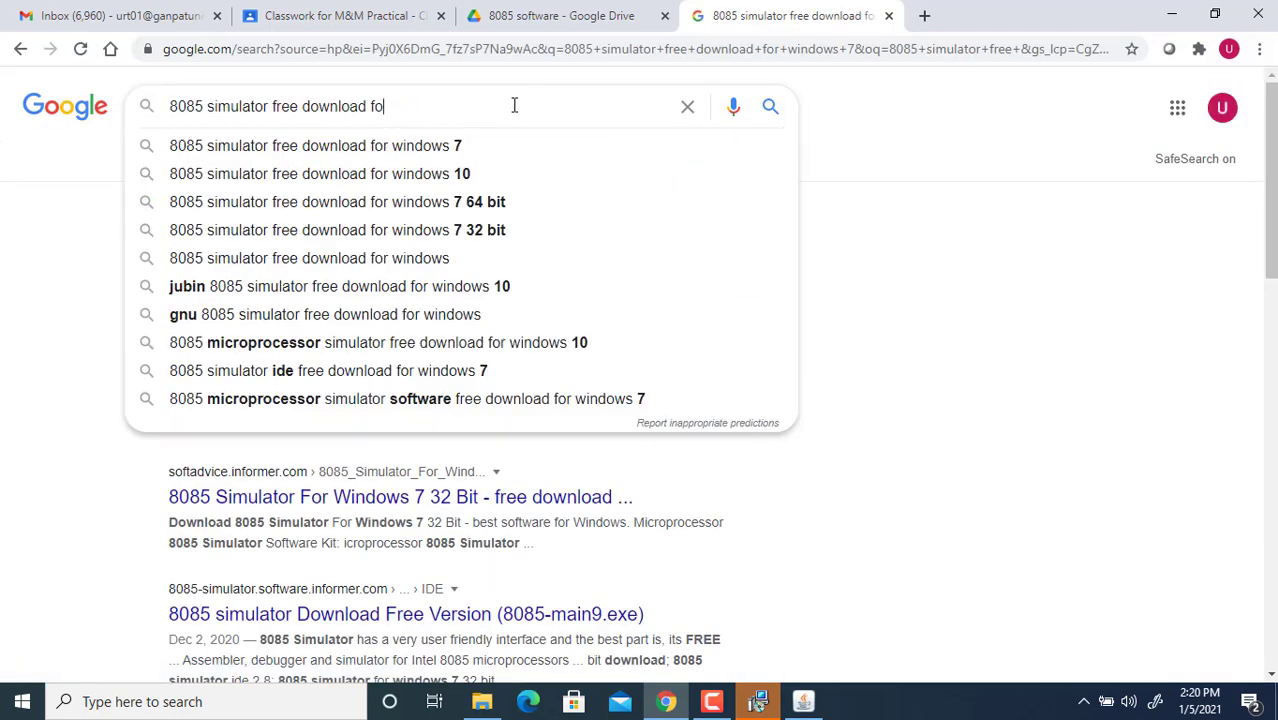
key("Return")
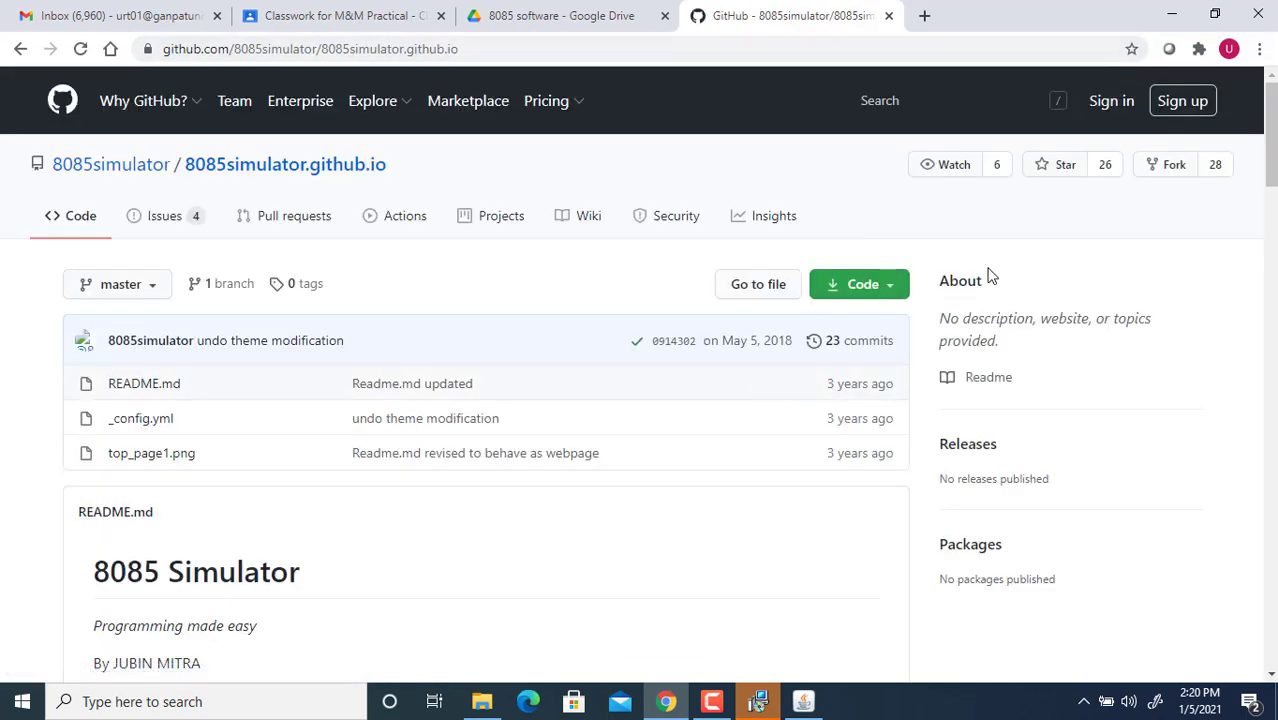
Read the README's run instructions and 8085Compiler.jar download, then minimize Chrome.
left_click_drag(1270, 135, 1270, 379)
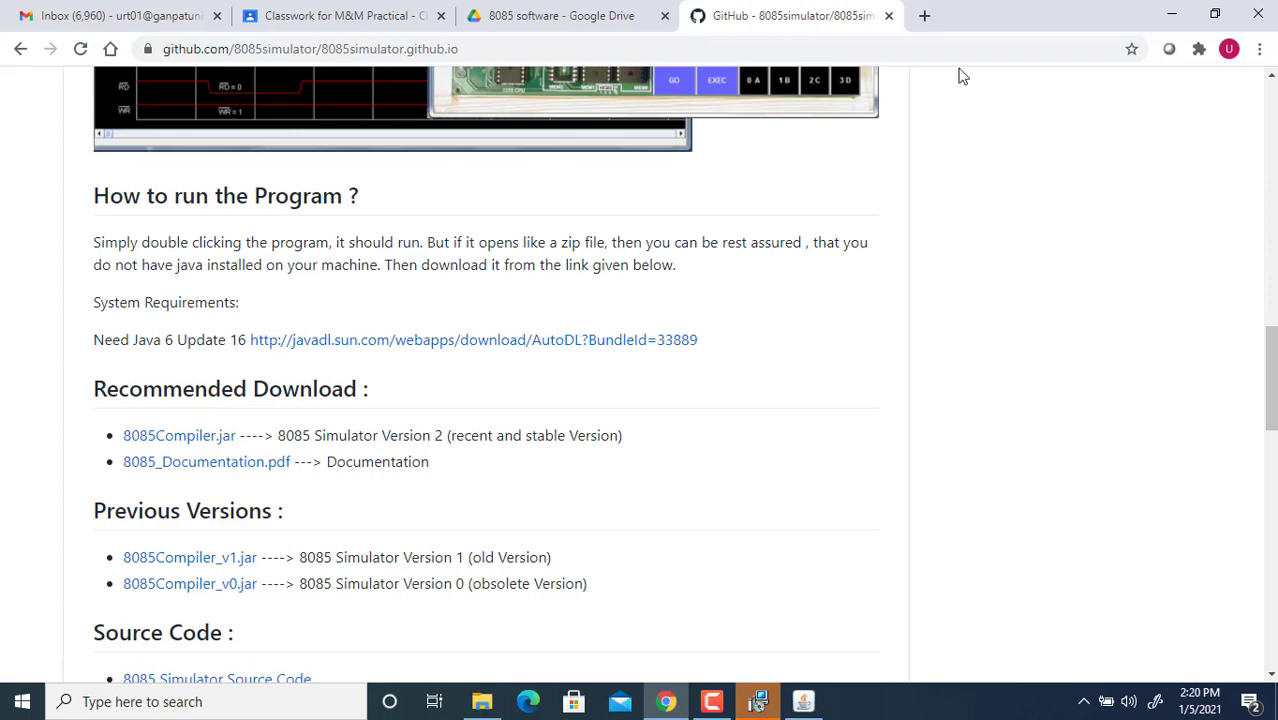
left_click(1165, 12)
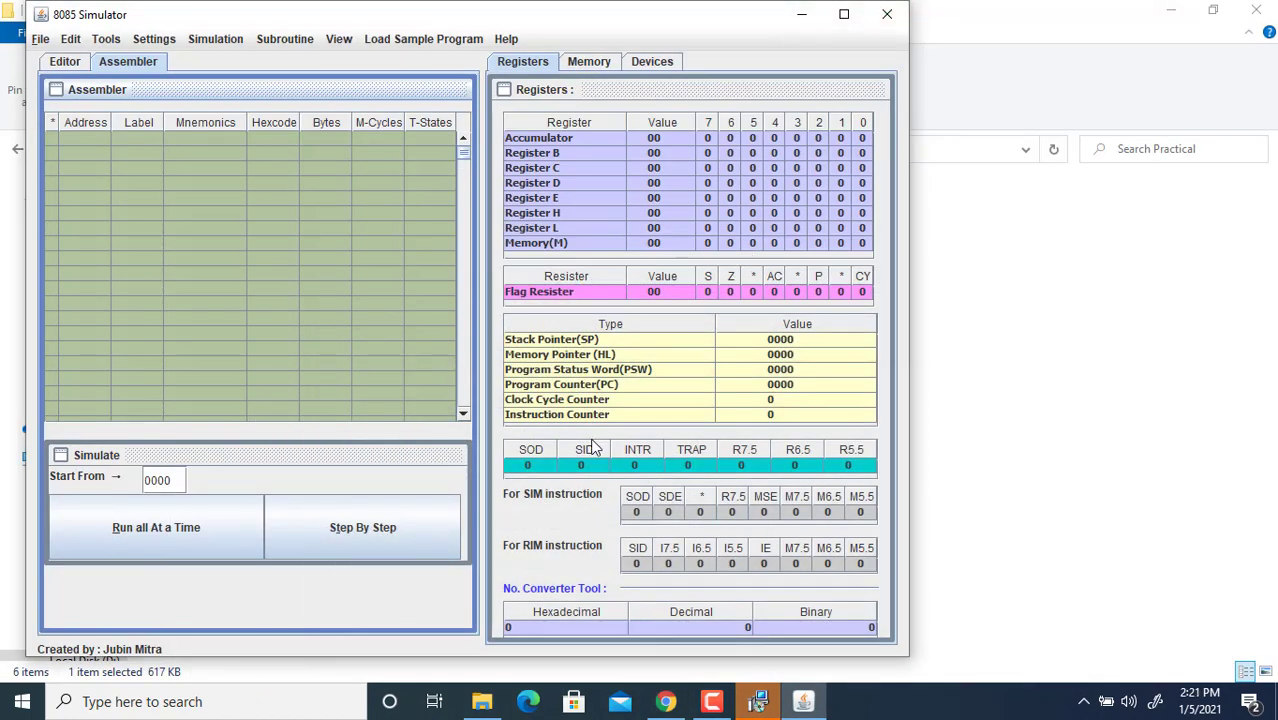
Exit the simulator without saving and close the successfully finished Java setup window.
left_click(734, 495)
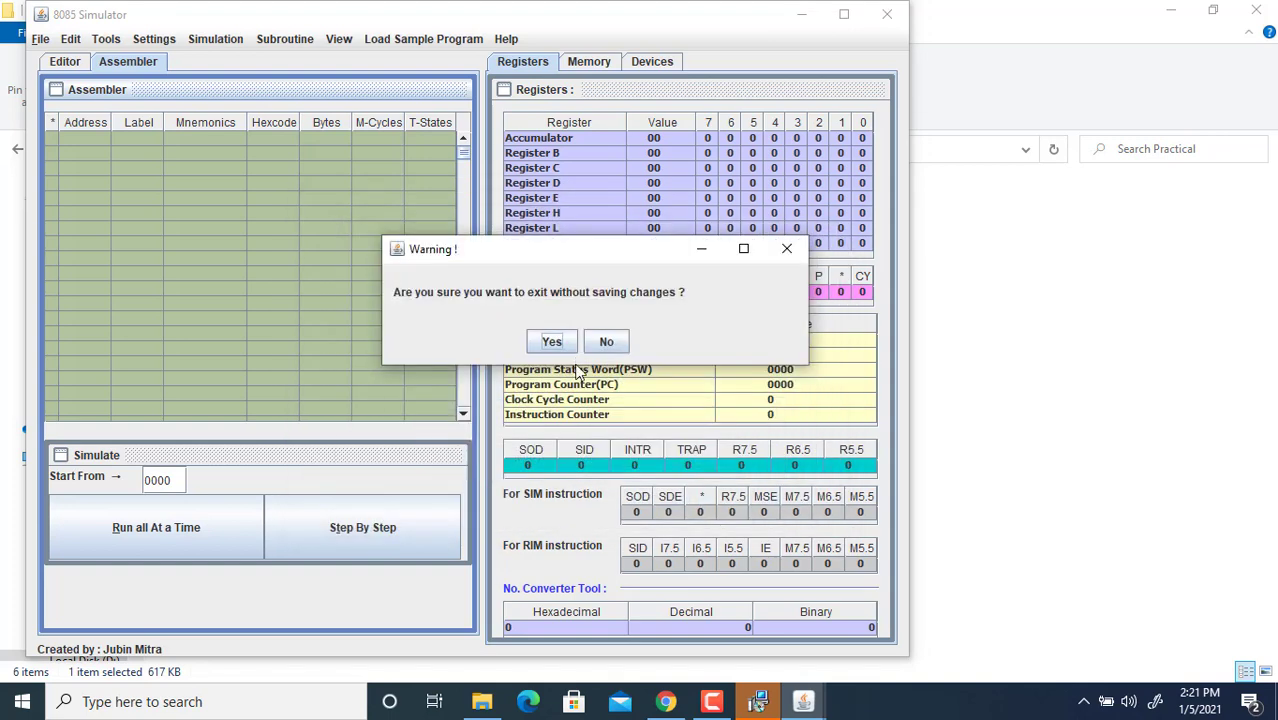
left_click(549, 343)
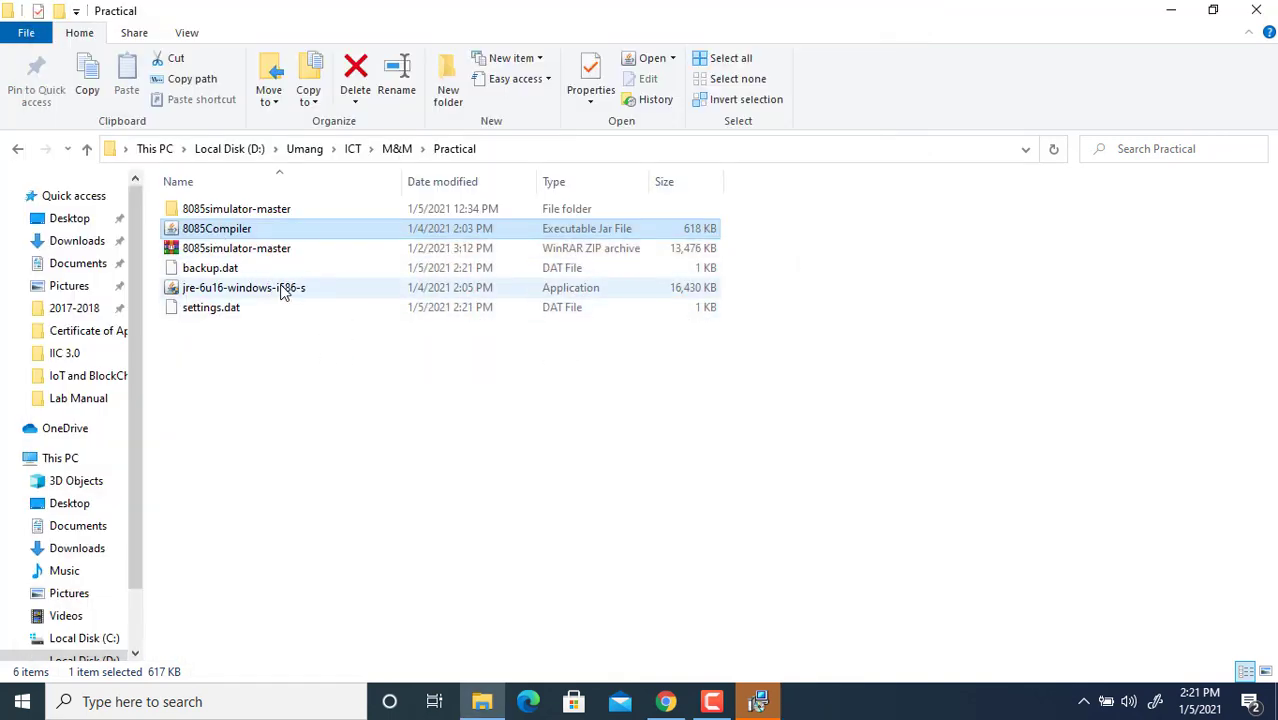
left_click(757, 703)
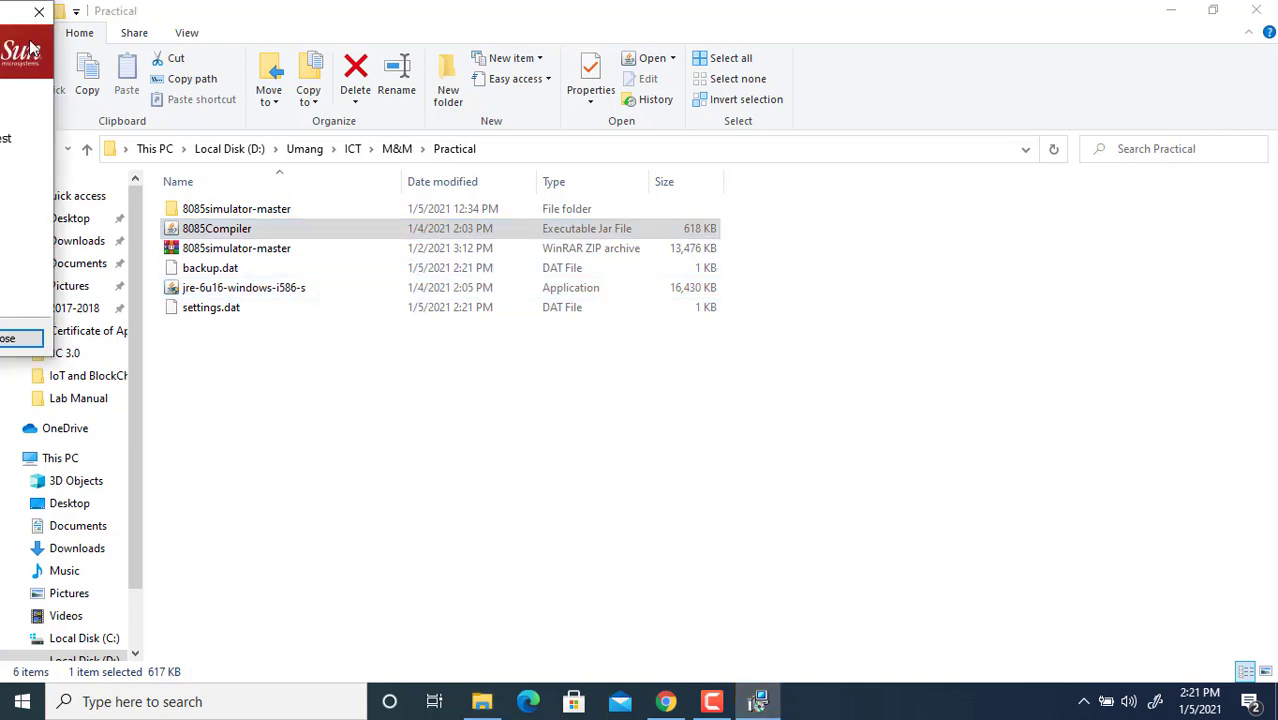
left_click_drag(15, 20, 695, 157)
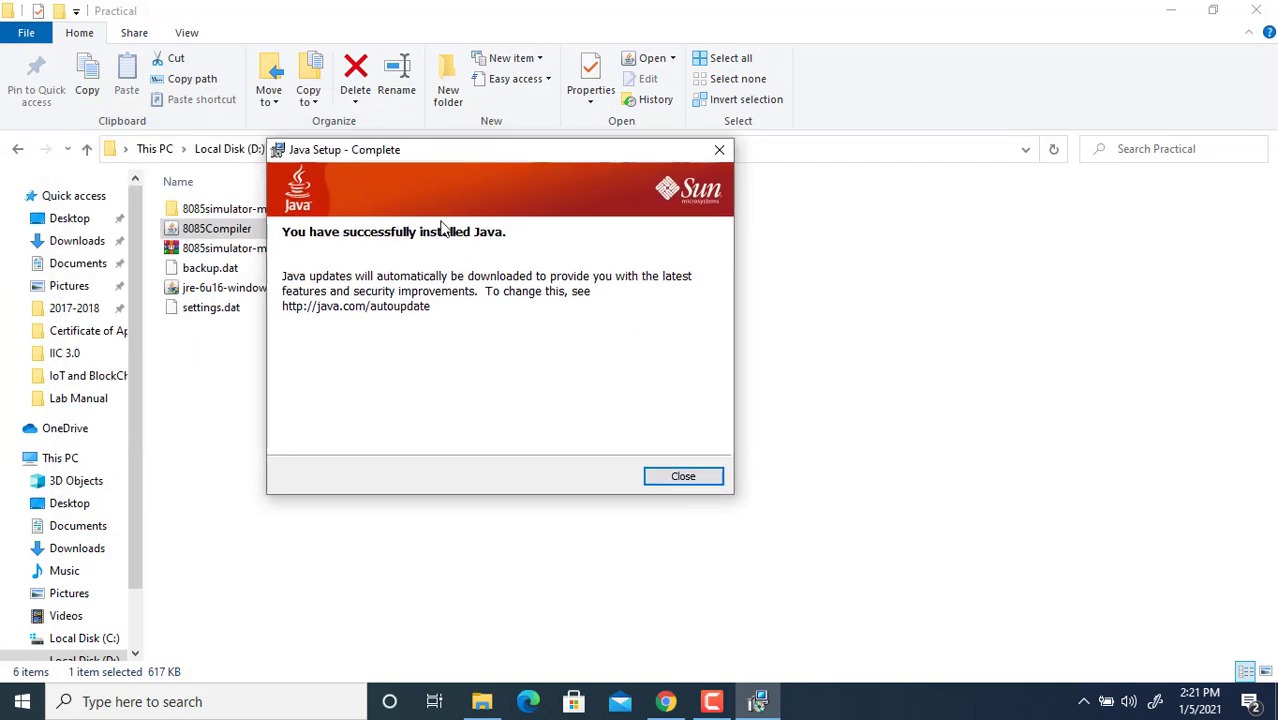
left_click(683, 477)
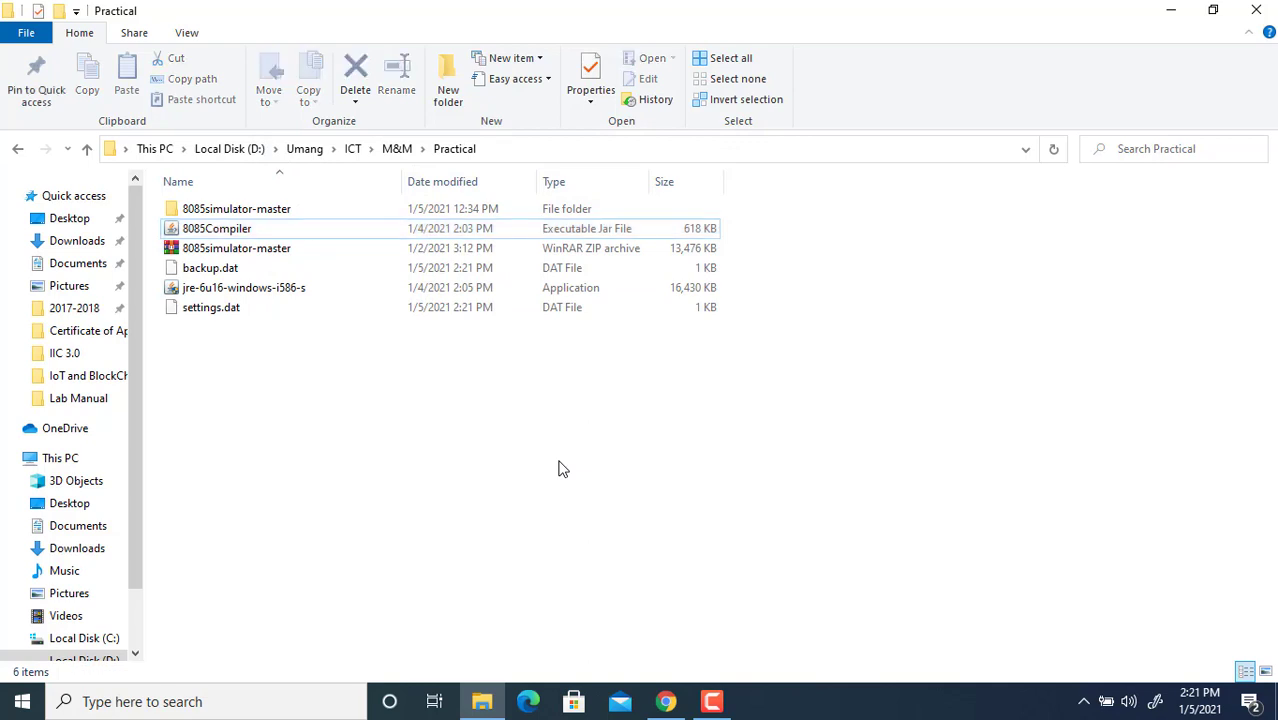
left_click(191, 236)
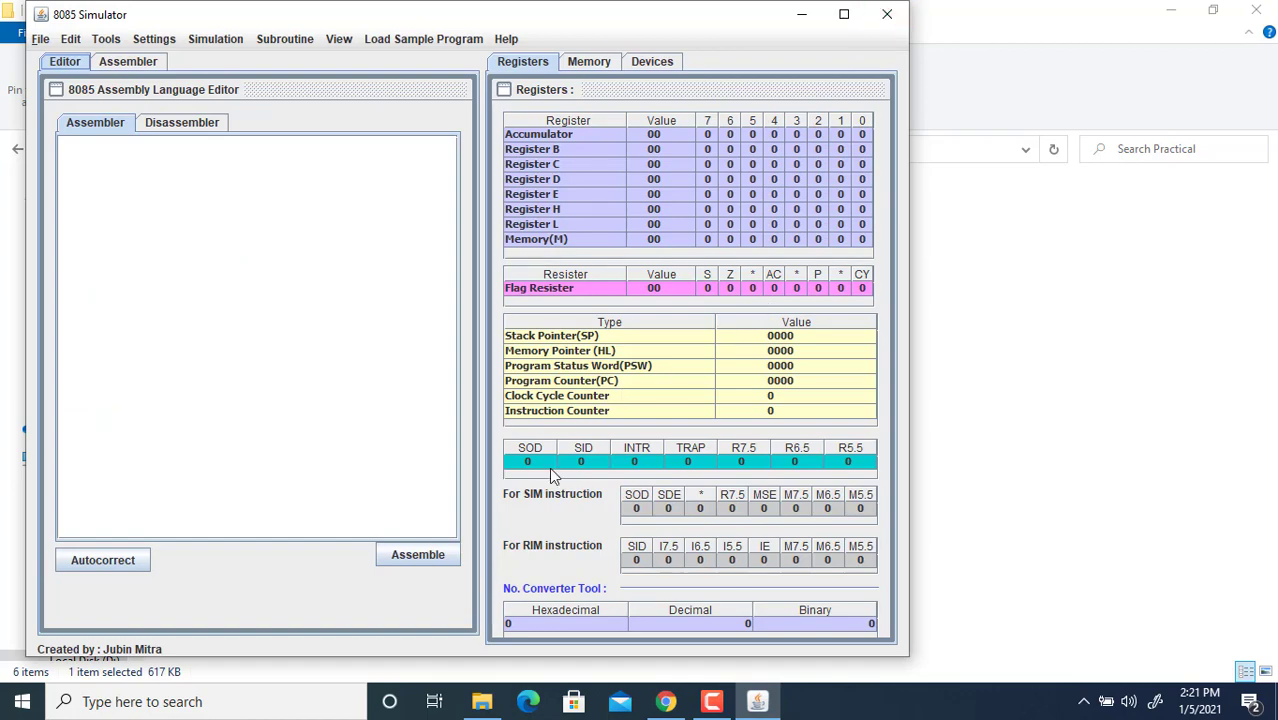
left_click(418, 554)
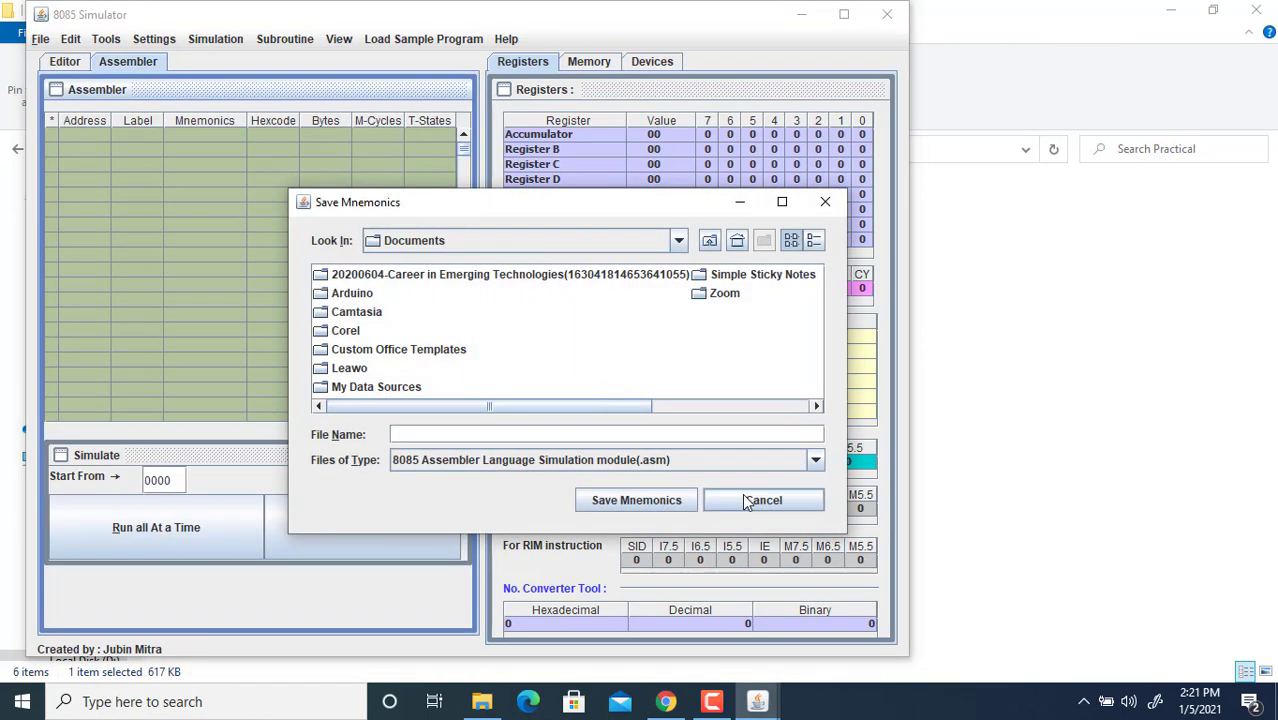
left_click(760, 500)
left_click(552, 339)
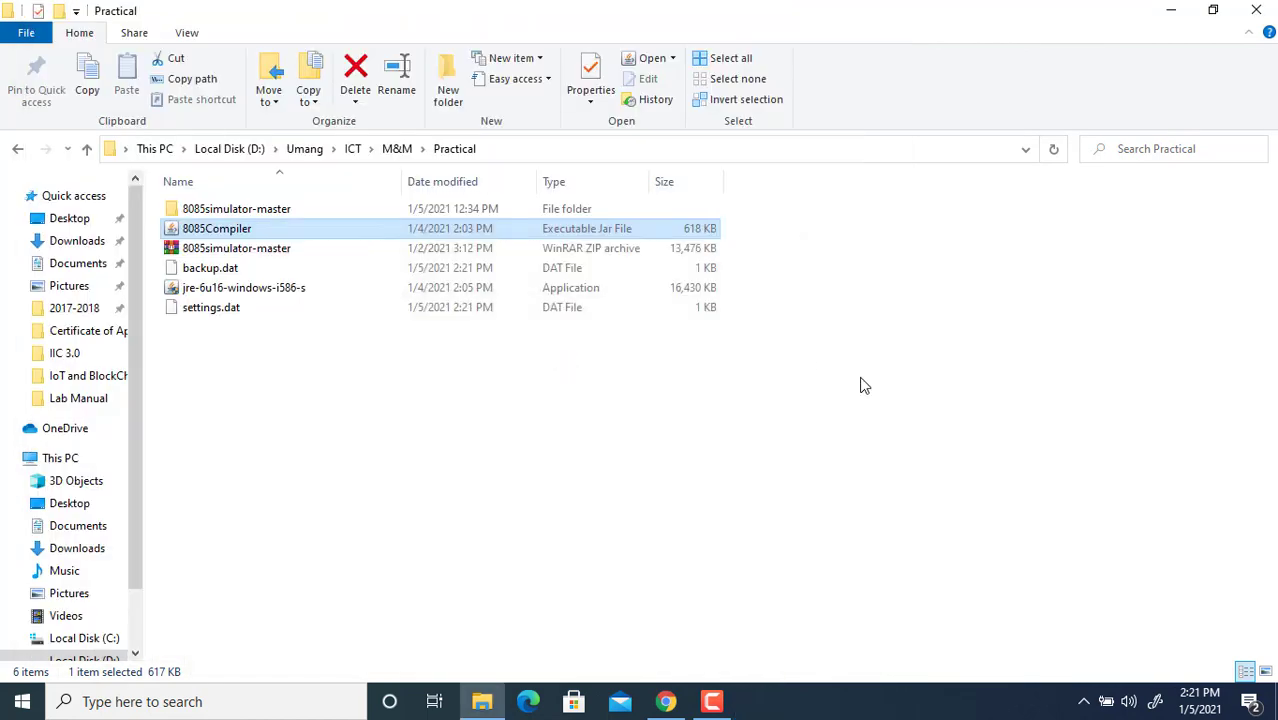
left_click(950, 422)
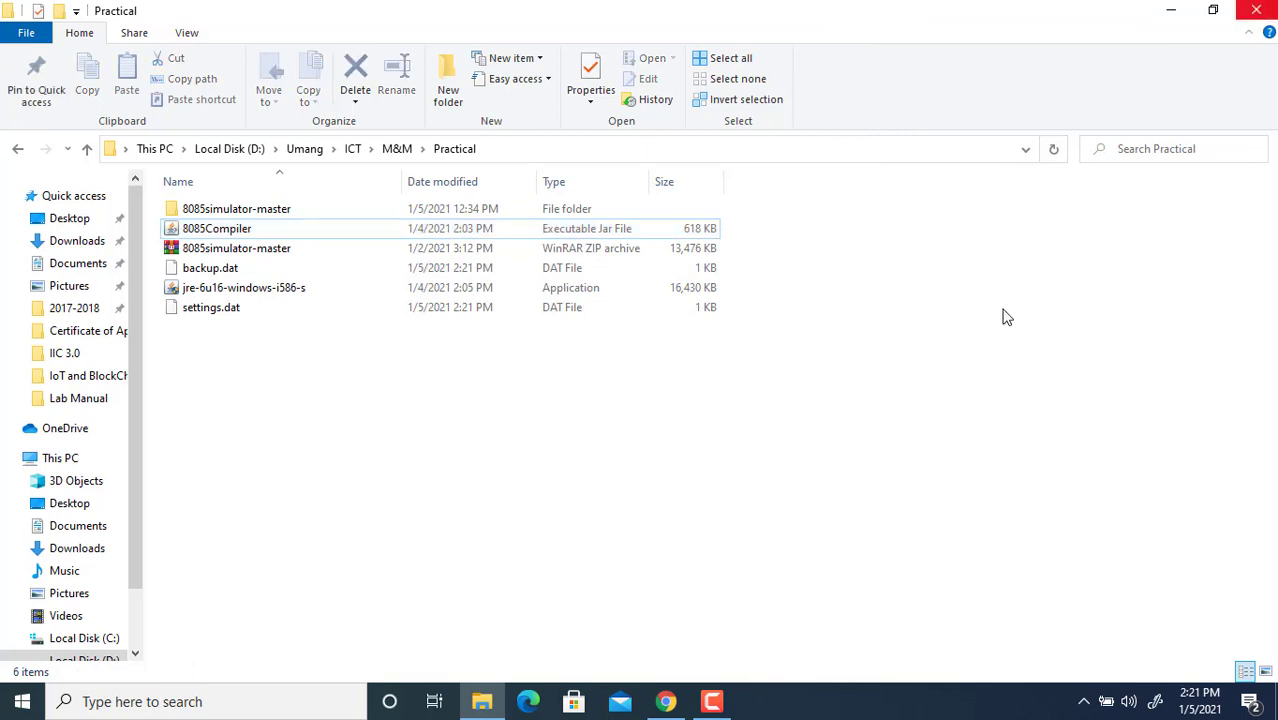
left_click(726, 708)
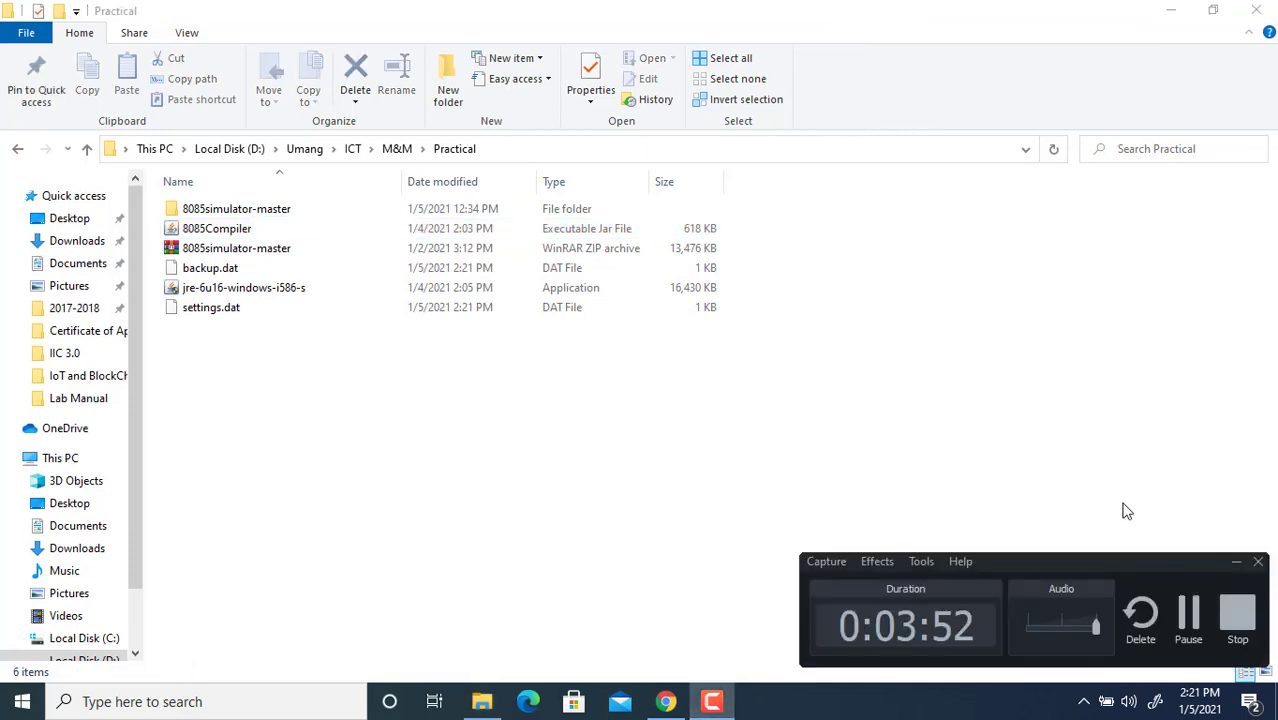